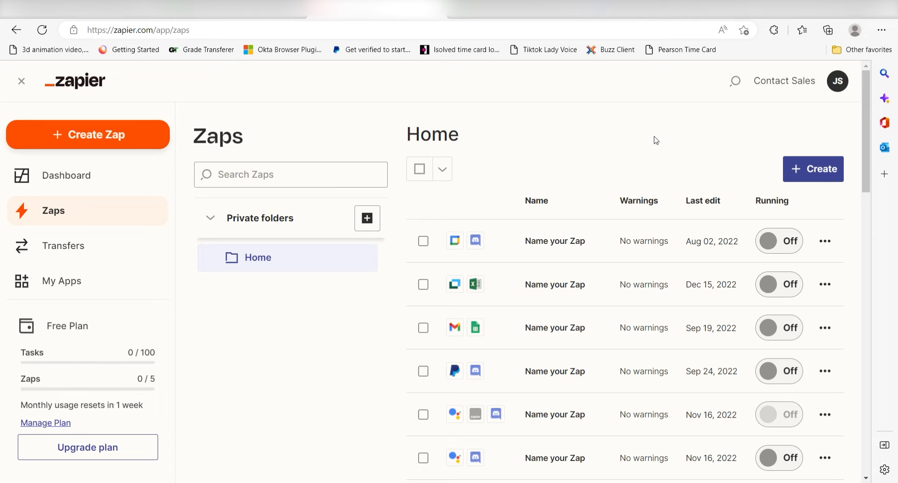
Create a new Zap with Notion's New Database Item as the trigger event
click(161, 137)
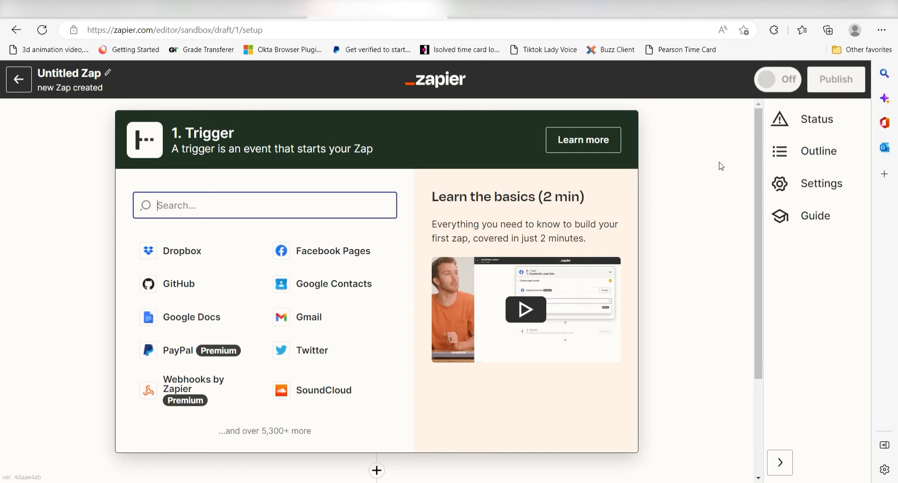
text(not)
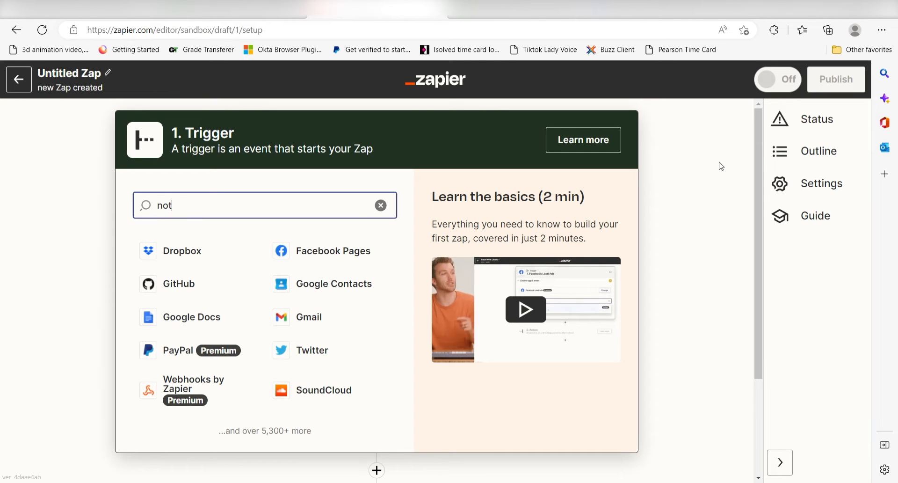
text(ion)
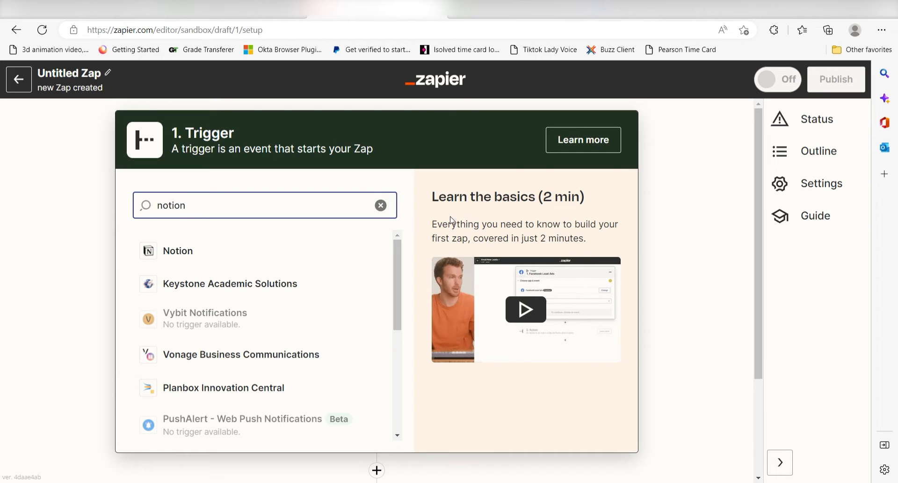
click(325, 249)
click(591, 292)
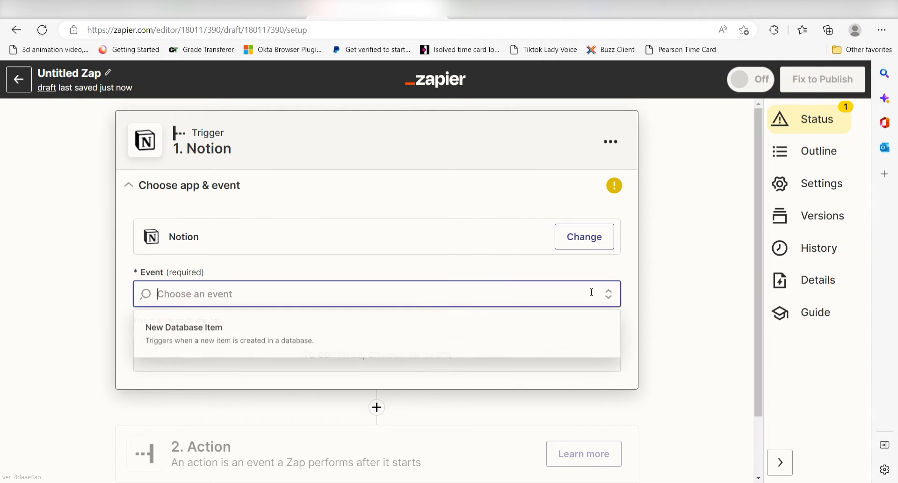
click(530, 327)
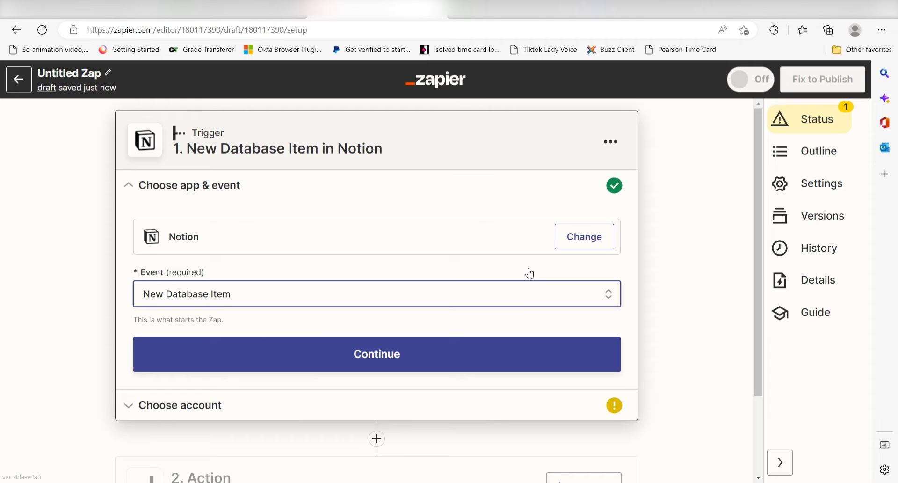
click(514, 353)
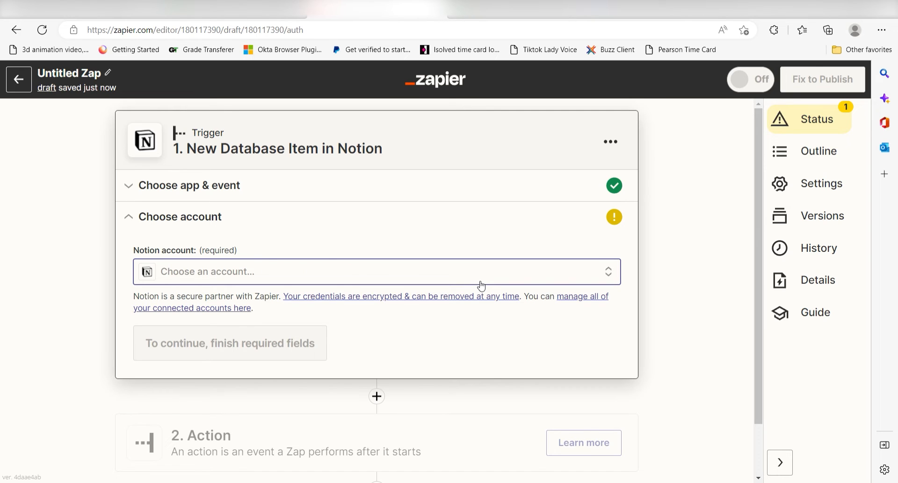
Connect a Notion account to the trigger and continue to trigger setup
click(482, 281)
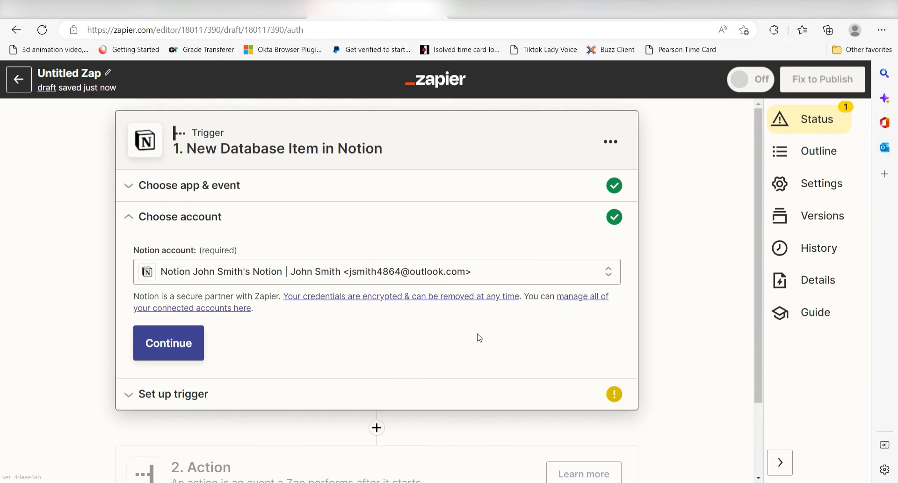
click(168, 343)
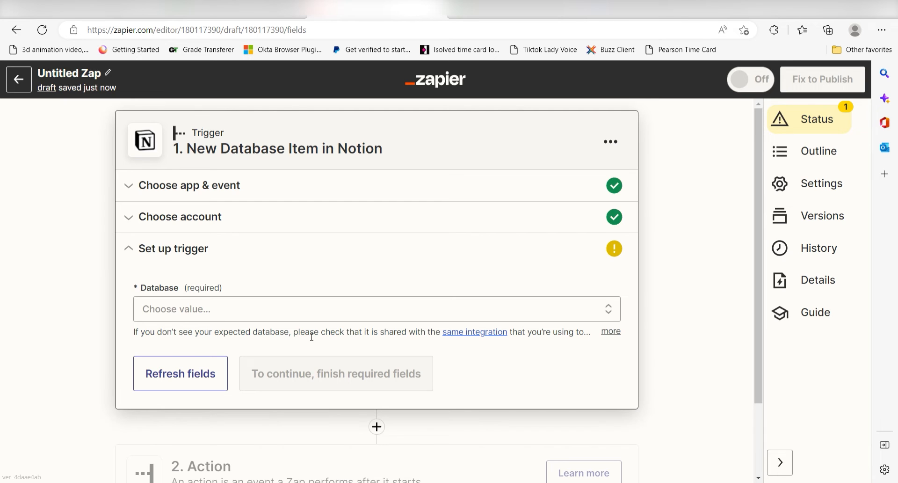
Point the trigger at the Task List database, test it for a sample item, and continue to the action
click(311, 308)
scroll(312, 351, down, 2)
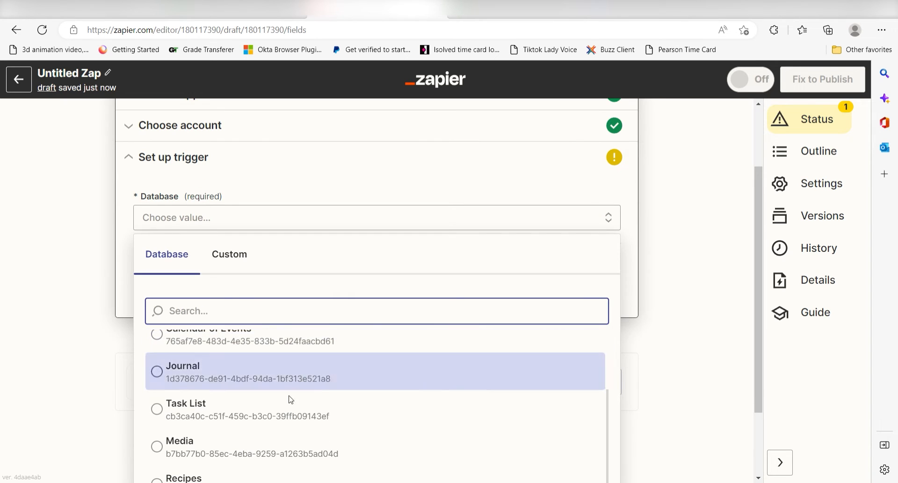
click(288, 404)
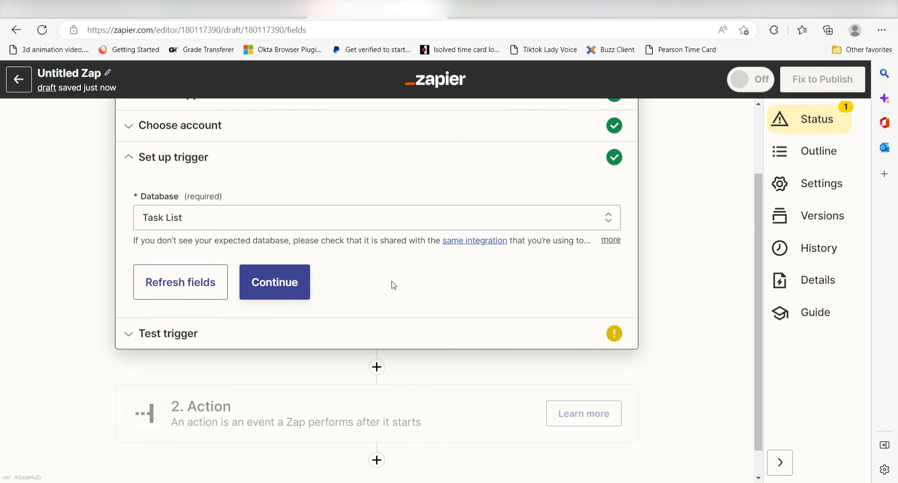
click(298, 284)
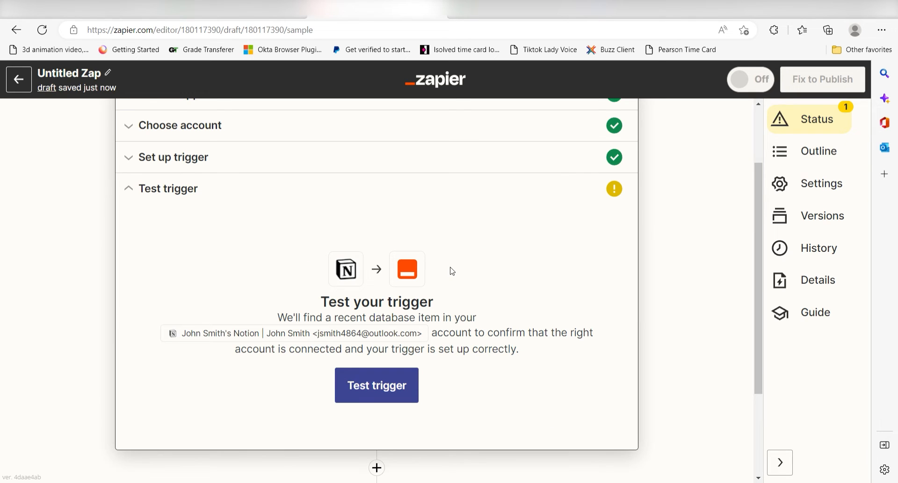
click(413, 384)
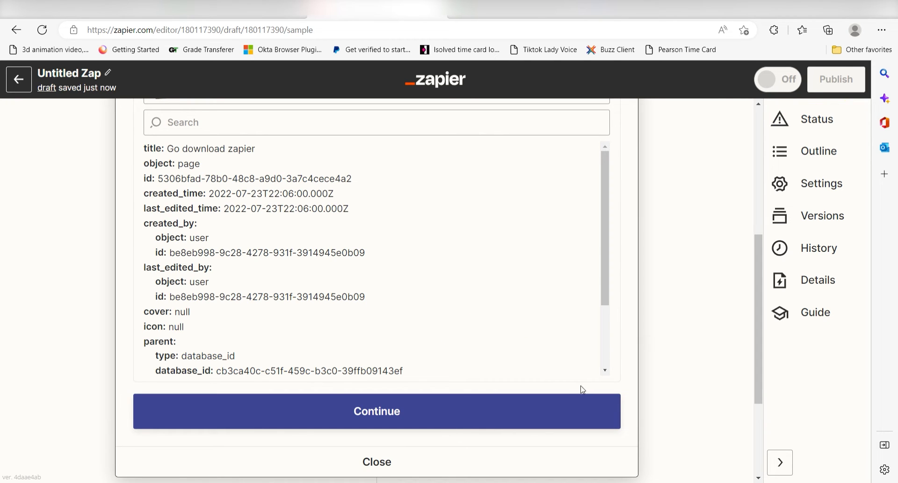
click(583, 407)
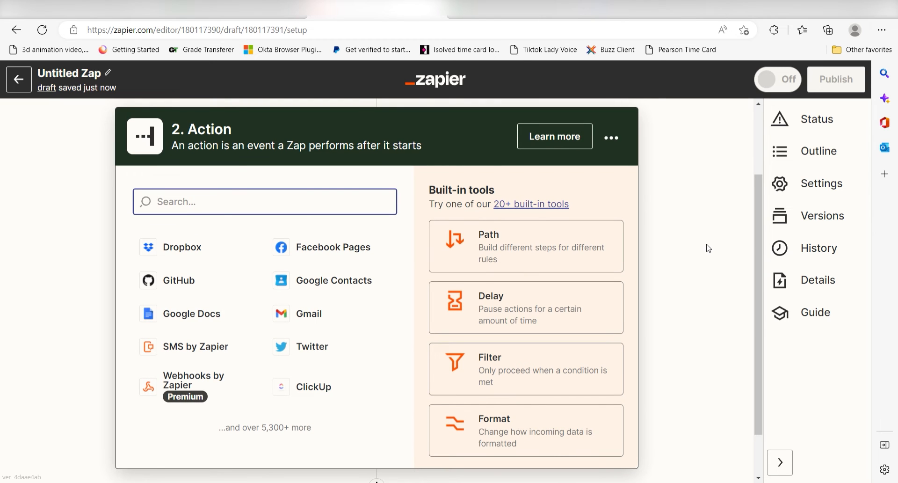
text(things)
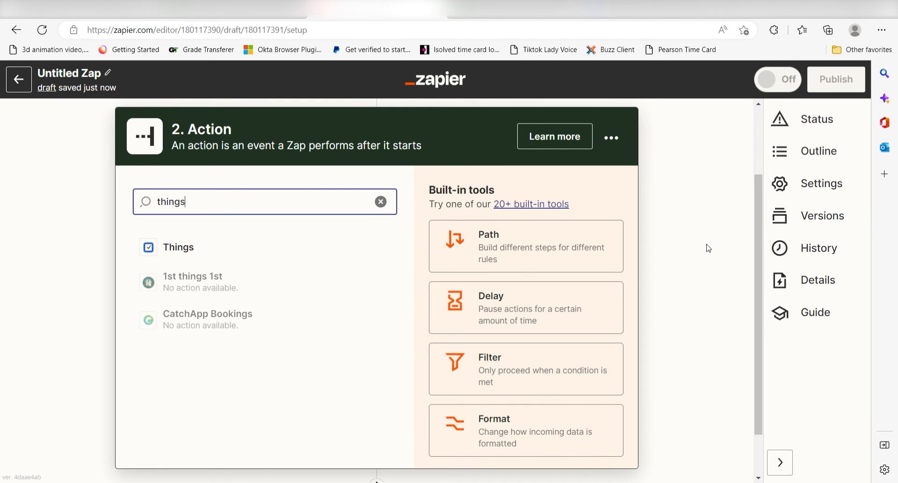
Choose Things as the action app with Create To-Do as the event
click(179, 247)
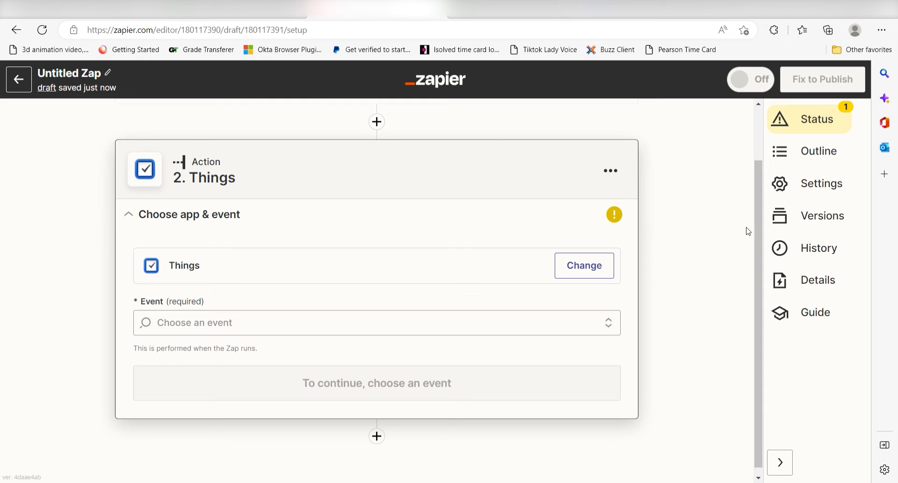
click(609, 322)
click(204, 369)
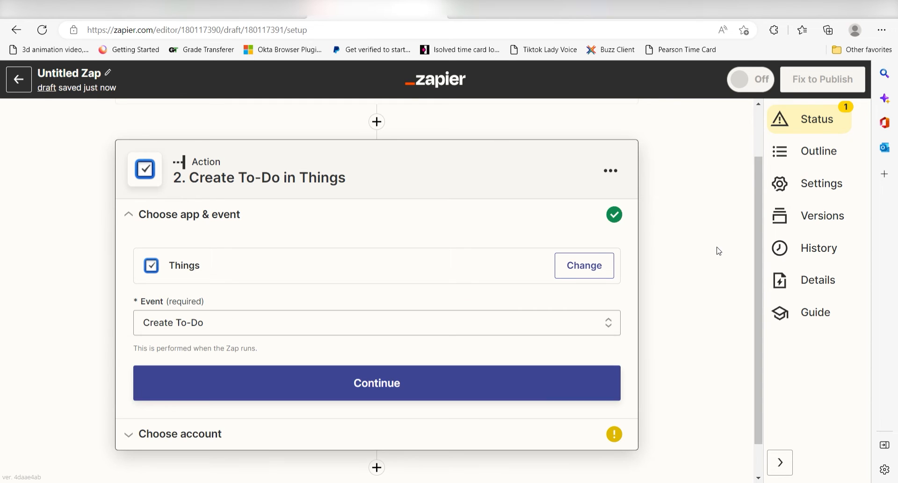
click(562, 382)
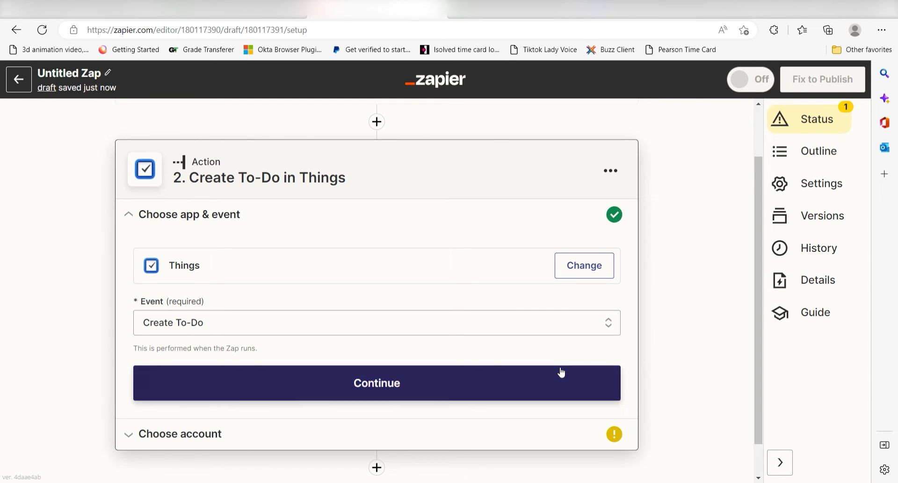
scroll(758, 239, down, 1)
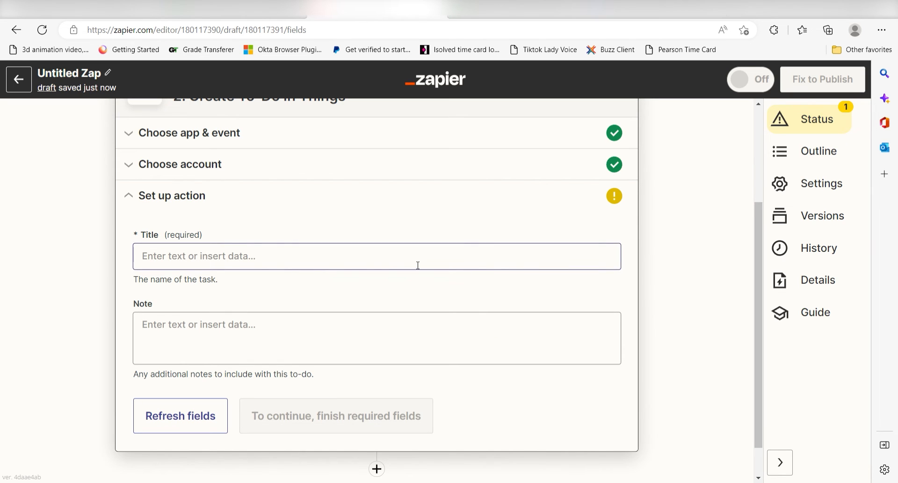
Map Notion's Title into the to-do Title and its Name into the Note sentence
click(379, 257)
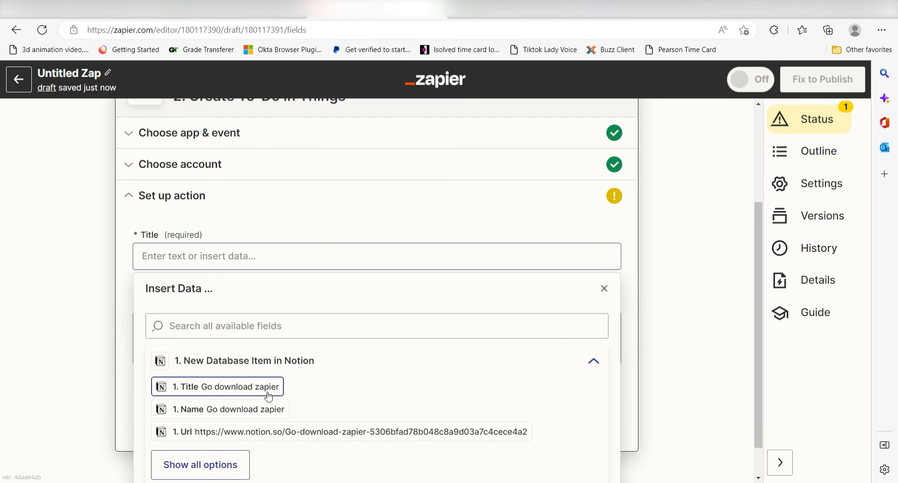
click(224, 387)
click(692, 330)
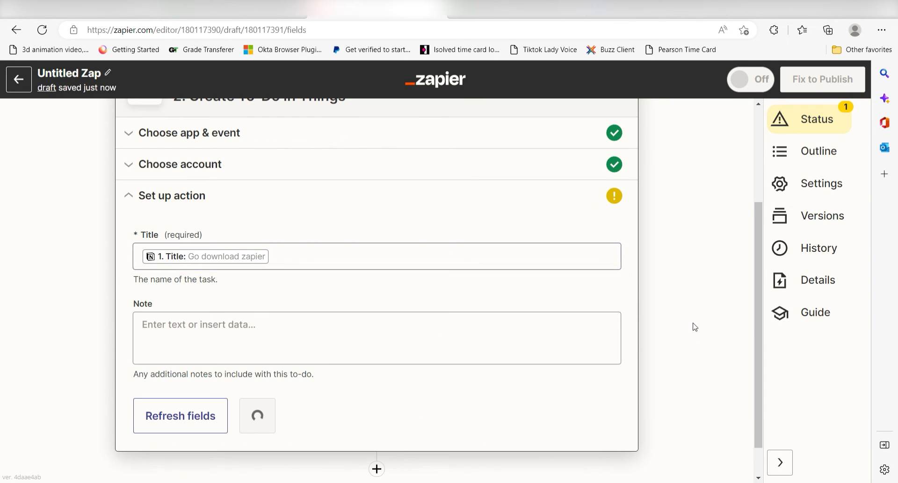
click(447, 332)
text(A)
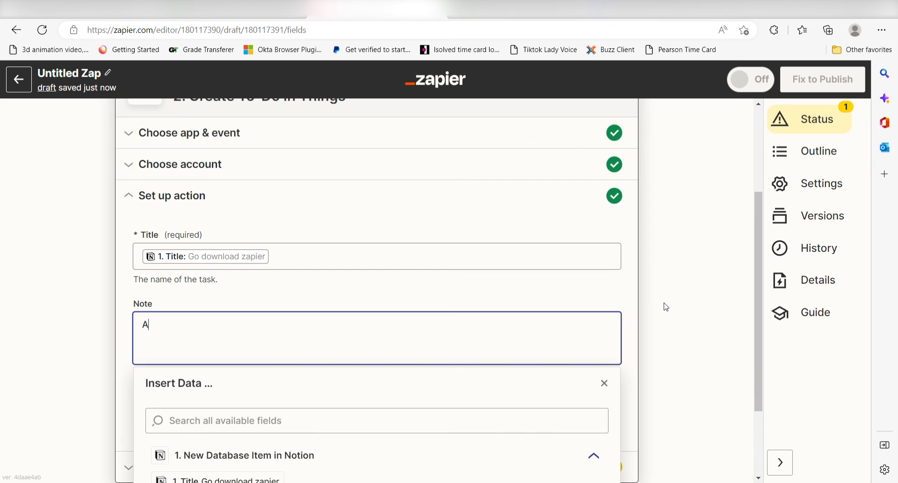
text( notion task has been entered into)
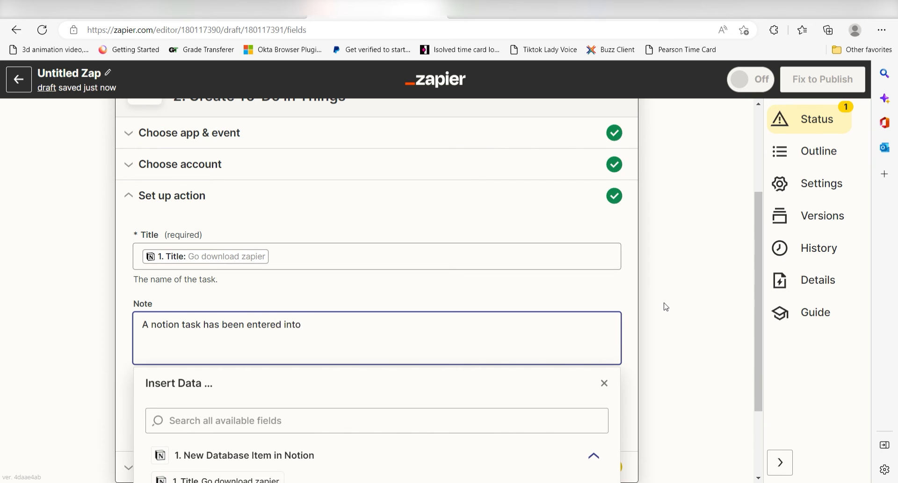
text(Things 3.)
click(210, 481)
click(692, 275)
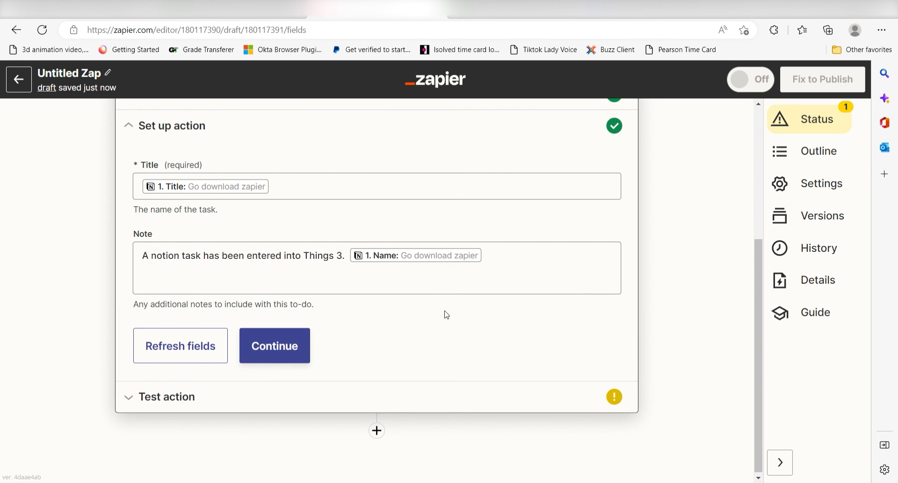
Run the action test to send the Go download zapier to-do to Things
click(274, 345)
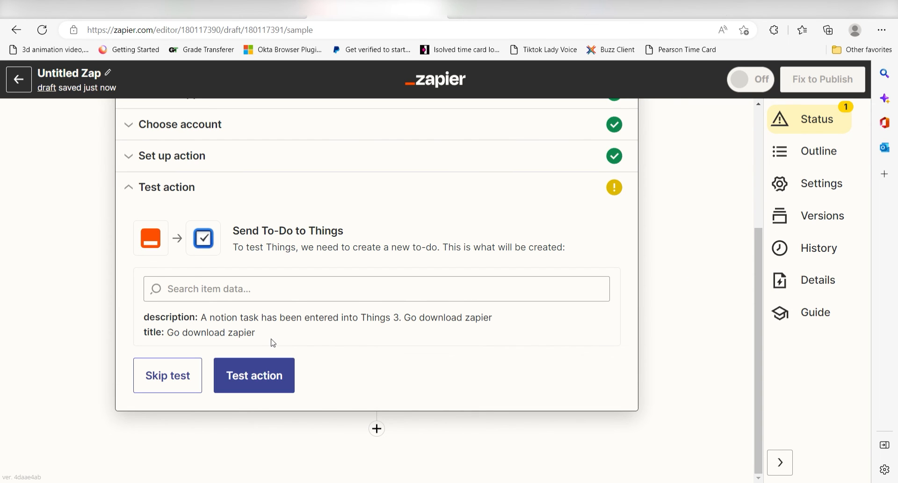
click(265, 379)
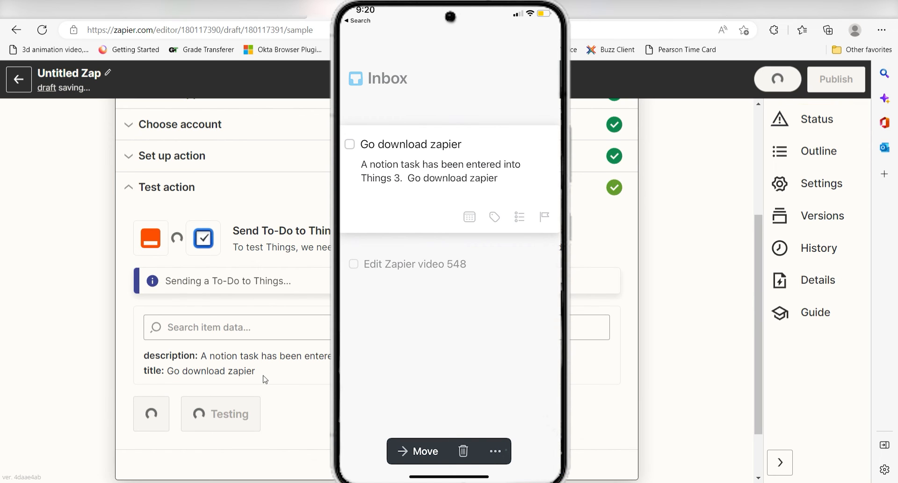